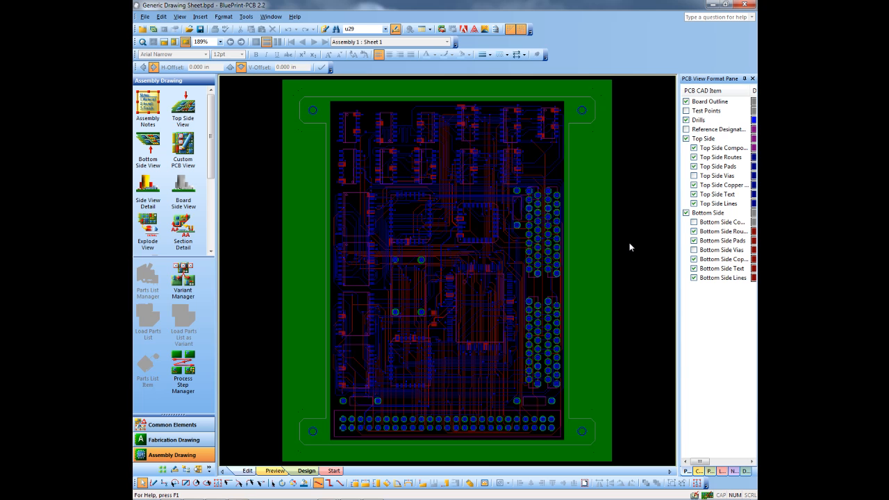
Place a Top Side View on the assembly sheet at about X 8.0 in, Y 3.9 in.
click(247, 471)
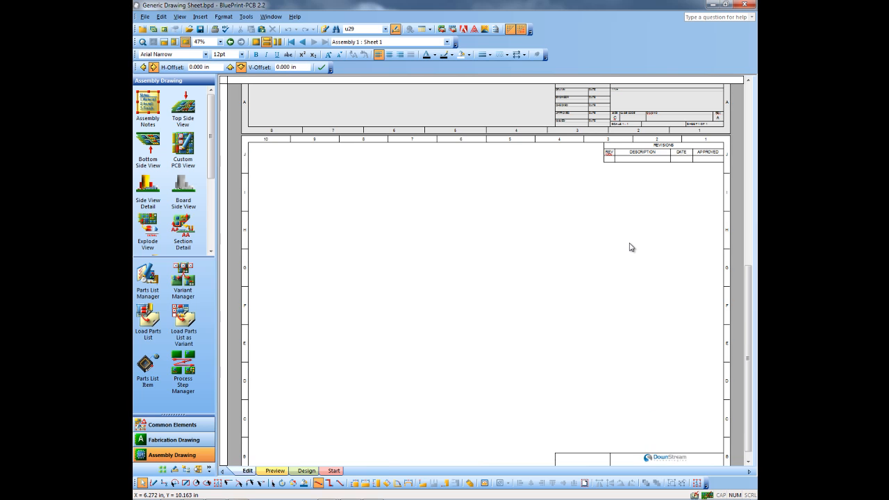
scroll(631, 247, down, 1)
mouse_move(183, 102)
mouse_down()
mouse_move(208, 125)
mouse_move(380, 180)
mouse_move(429, 183)
mouse_up()
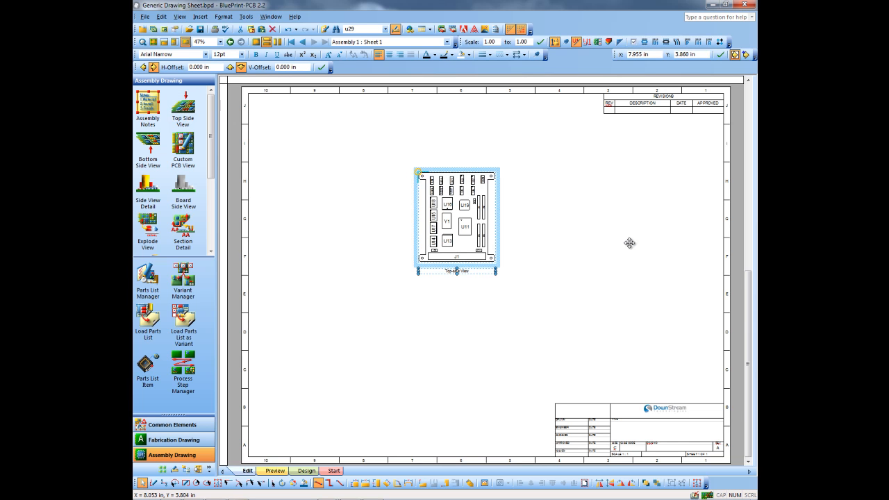
click(154, 42)
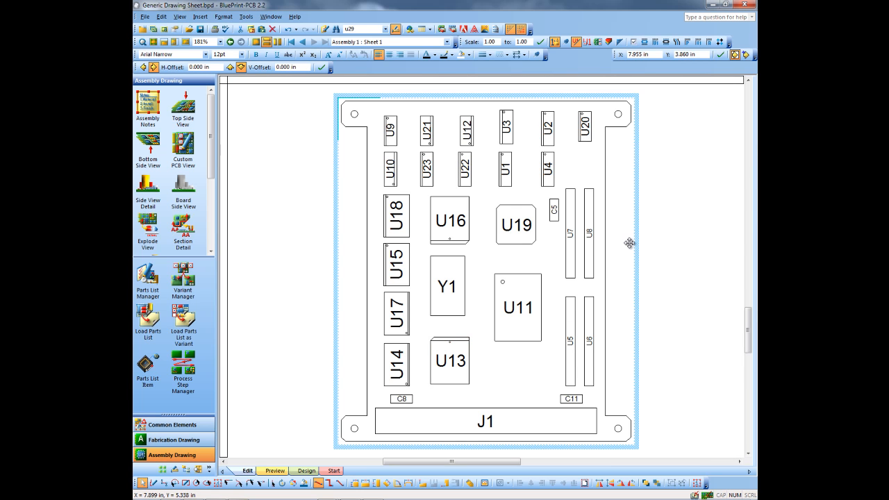
Turn on Top Side Routes, Vias and Copper Pours in the top-side view's PCB CAD data and preview the result.
right_click(333, 223)
key(Down)
key(Down)
key(Return)
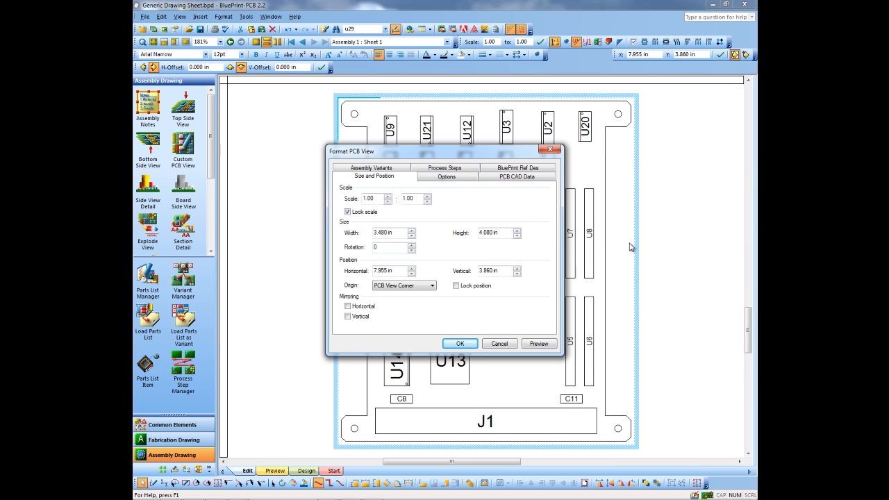
click(517, 177)
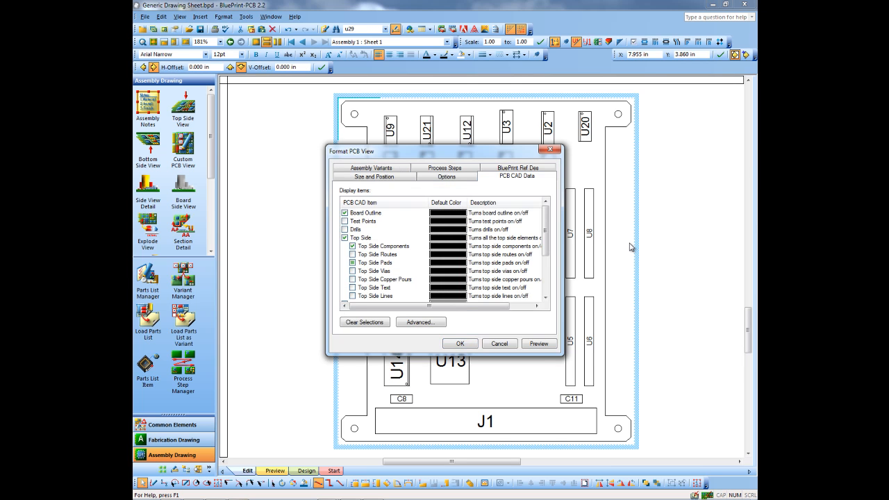
drag(431, 150, 259, 127)
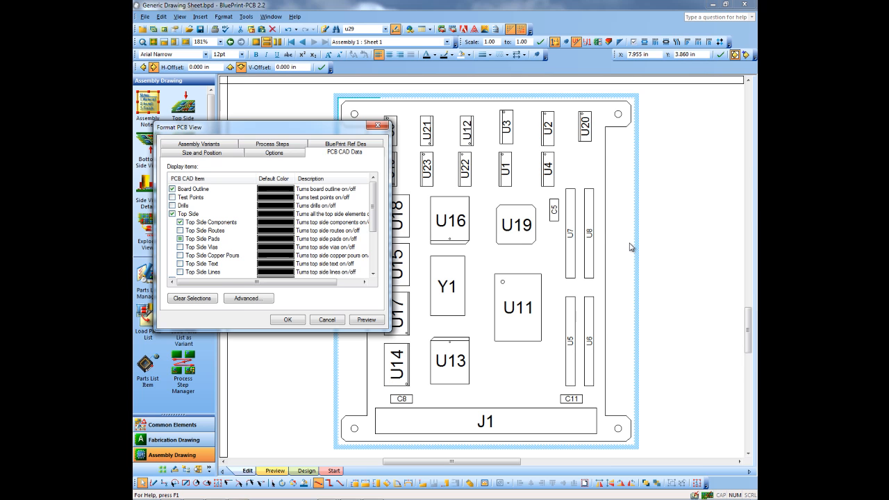
click(180, 230)
click(180, 248)
click(180, 255)
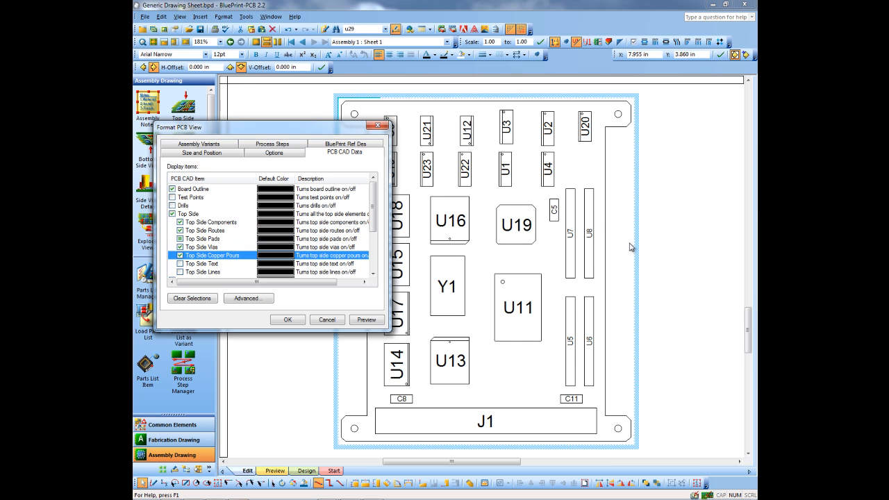
click(366, 319)
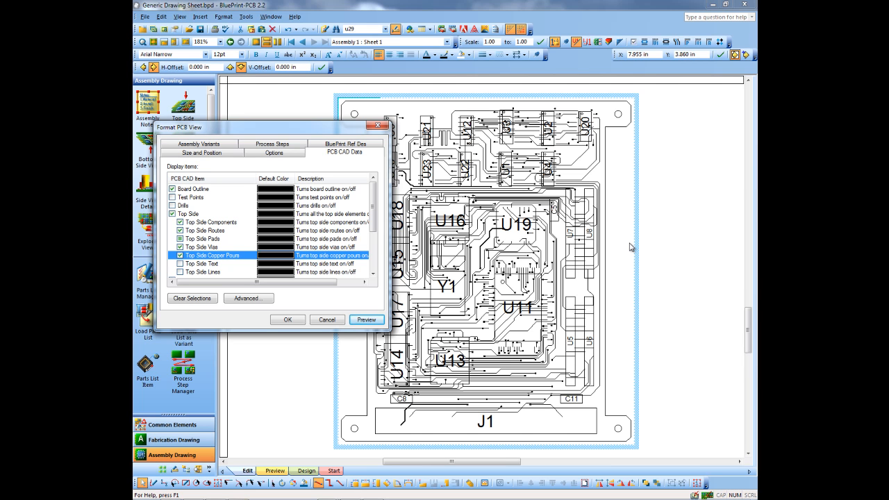
Examine the advanced PCB CAD data options for components, decals/footprints, layers and drills, leaving them unmodified.
click(248, 298)
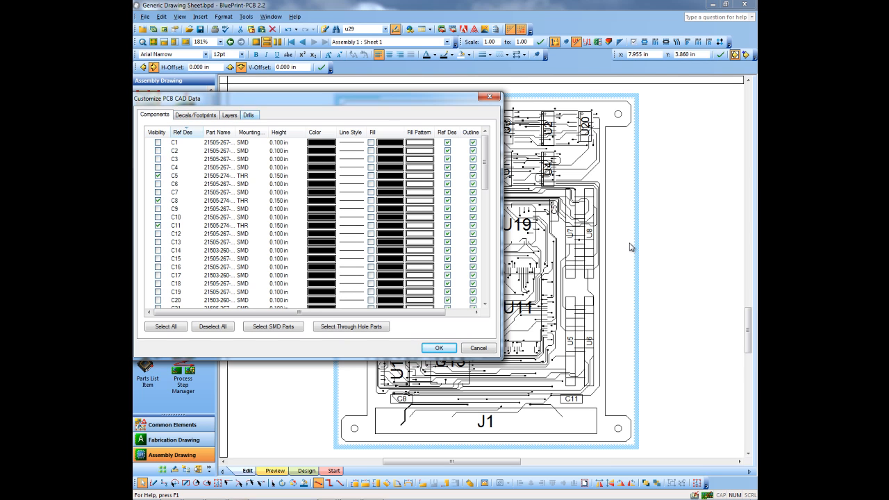
mouse_move(485, 163)
mouse_down()
mouse_move(484, 262)
mouse_move(485, 161)
mouse_up()
drag(298, 312, 327, 312)
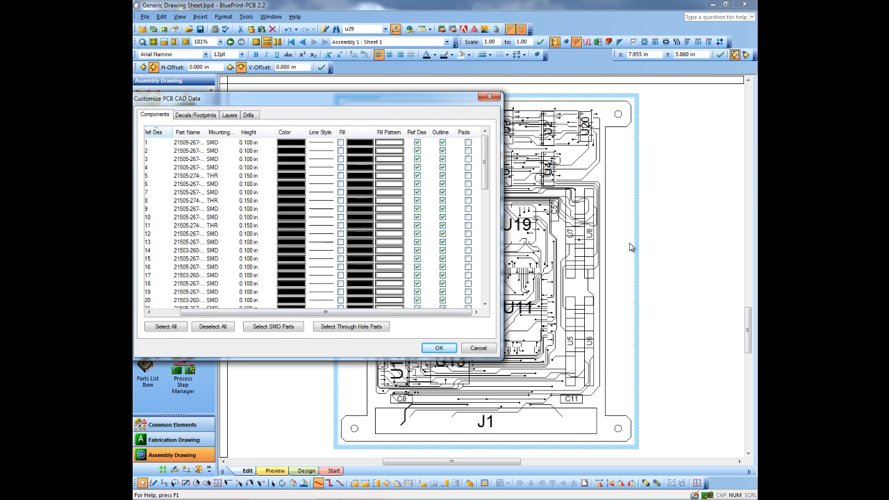
drag(325, 312, 299, 311)
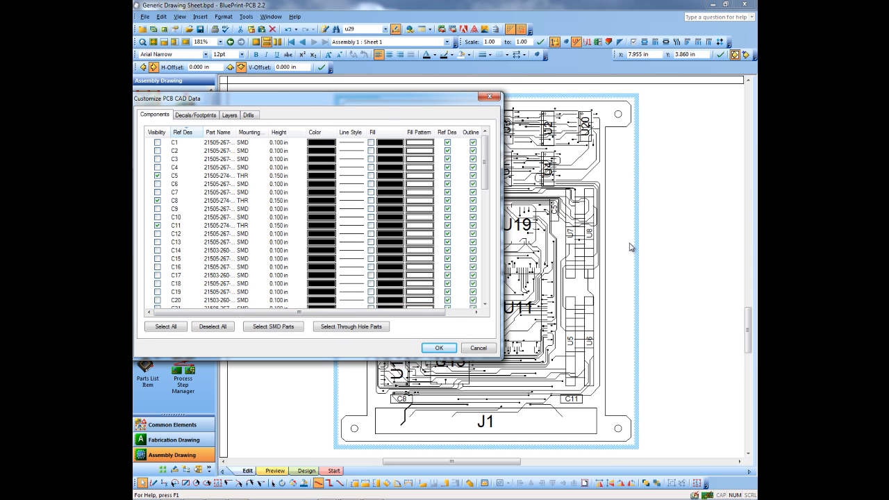
key(ctrl+Tab)
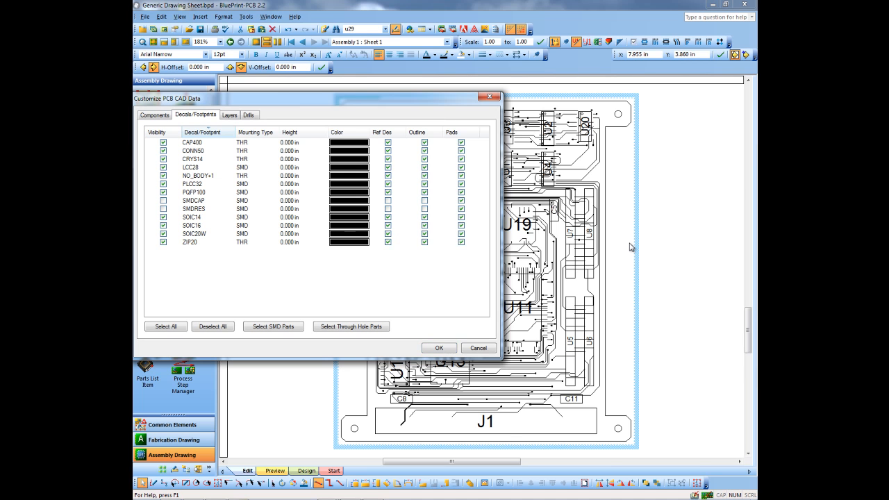
key(ctrl+Tab)
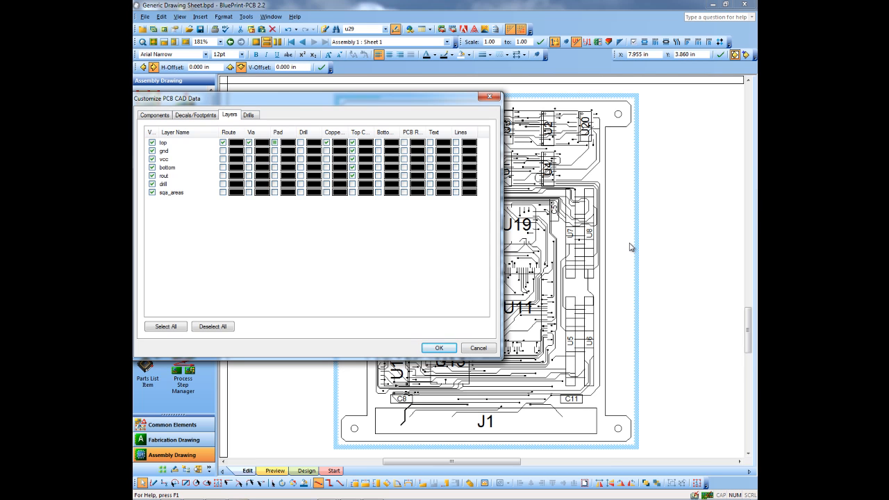
key(ctrl+Tab)
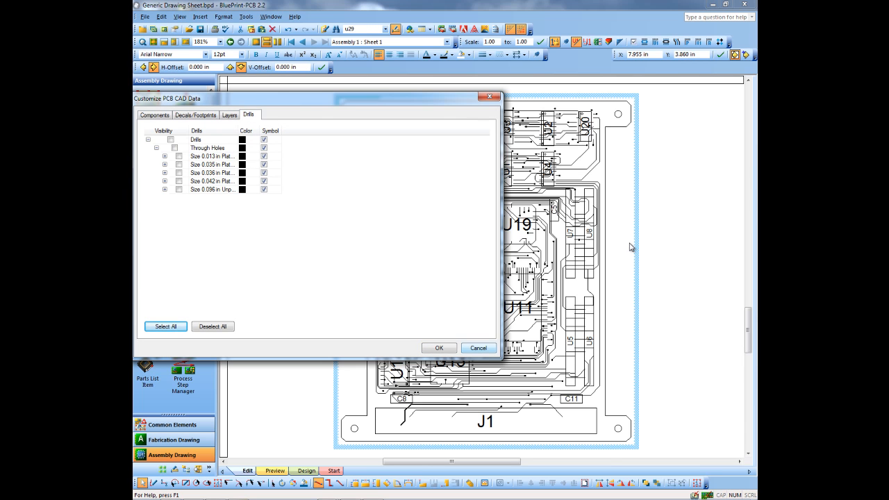
key(ctrl+Tab)
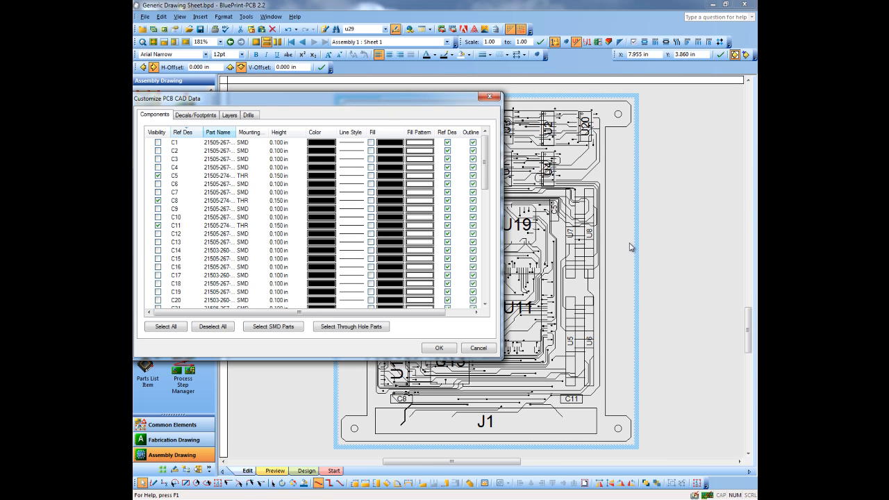
key(Escape)
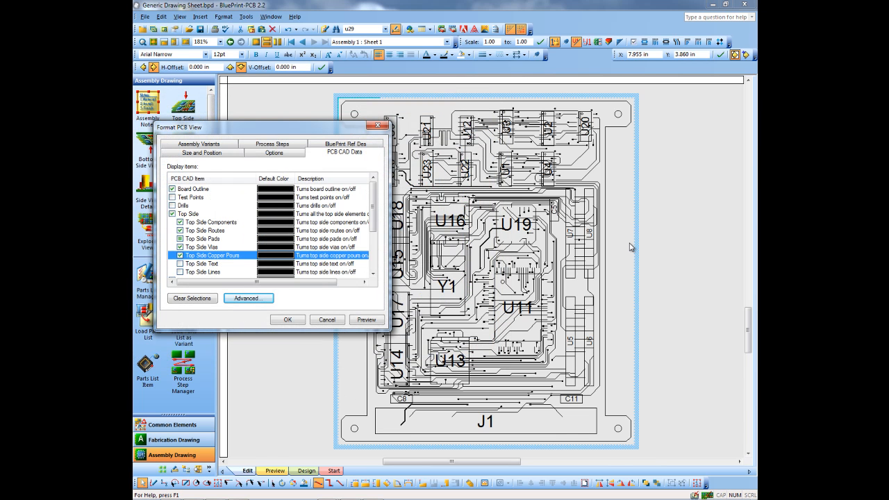
Turn off Top Side Routes, Vias, Copper Pours and Pads for the top-side view and apply the formatting.
key(Up)
key(Up)
key(Up)
key(space)
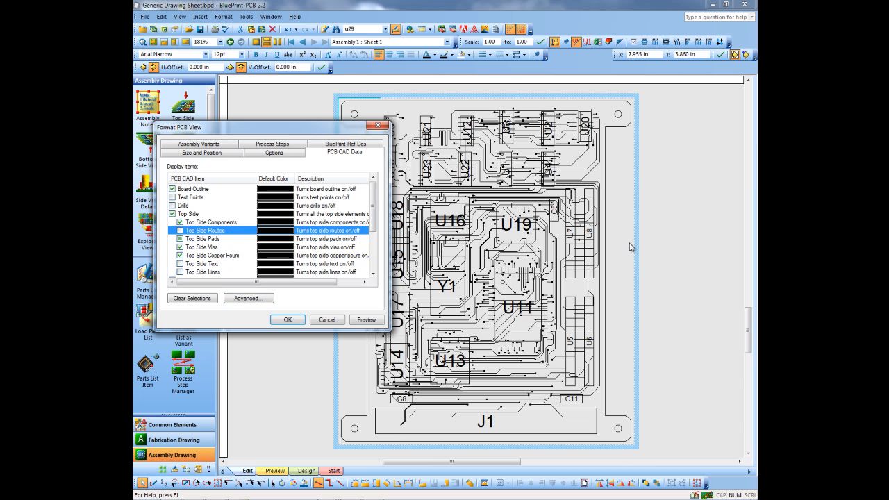
key(Down)
key(Down)
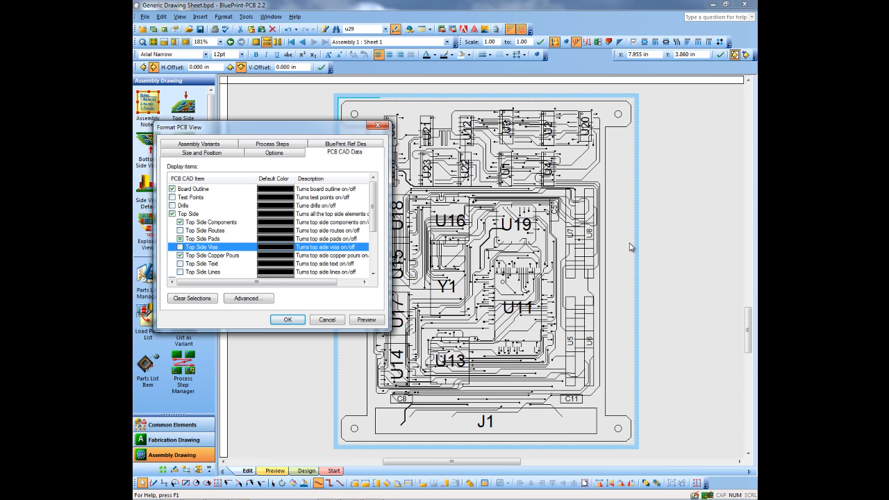
key(space)
key(Down)
key(space)
key(Up)
key(Up)
key(space)
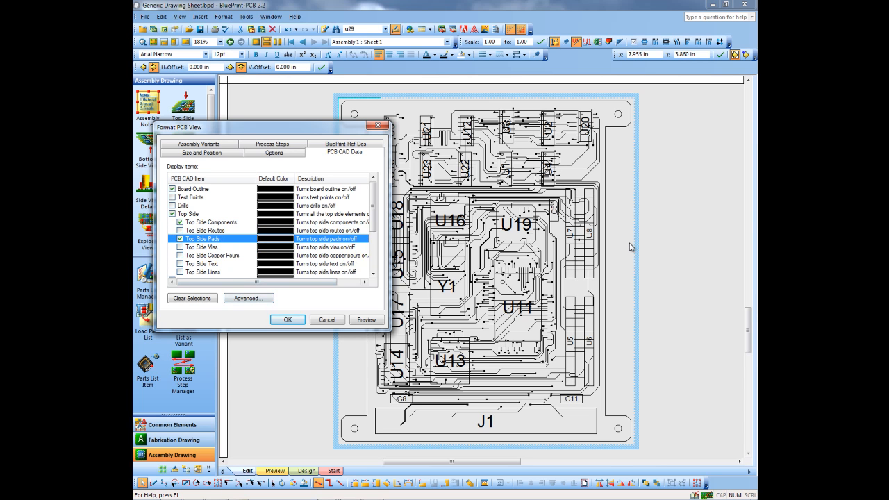
key(Return)
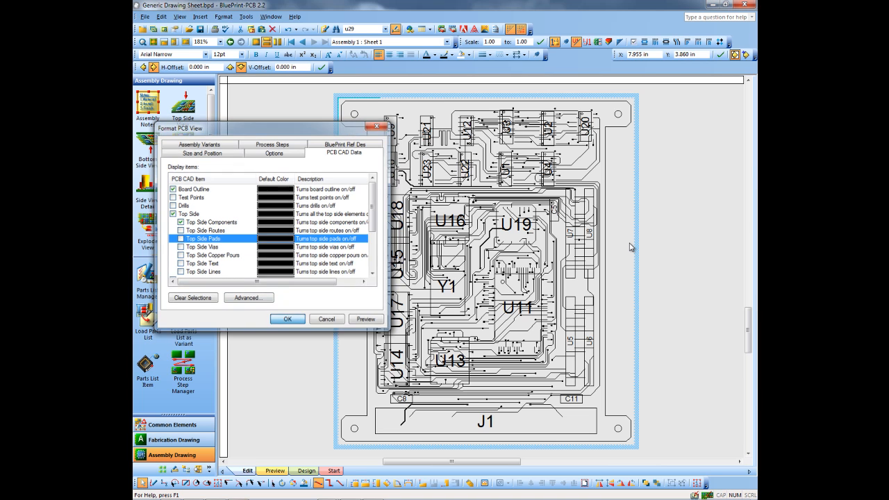
Place a Bottom Side View below the top-side view at about X 6.0 in, Y 10.3 in and inspect its components.
scroll(631, 244, down, 5)
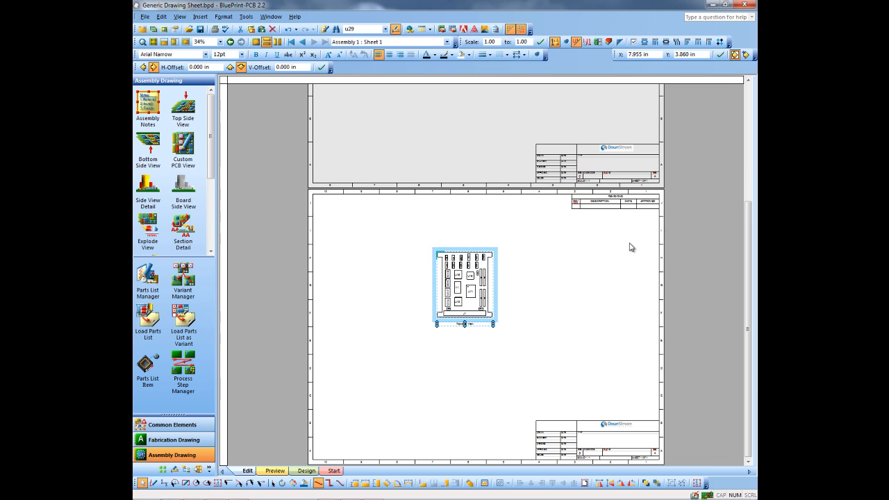
drag(148, 144, 419, 365)
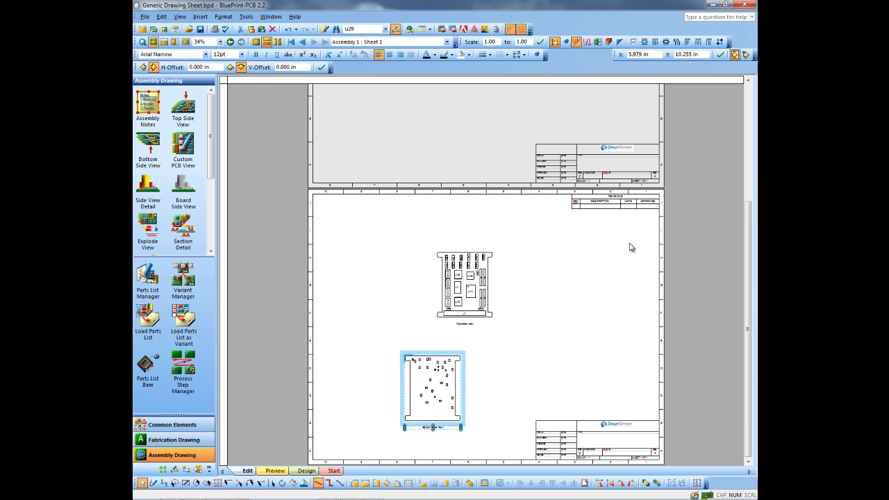
click(153, 41)
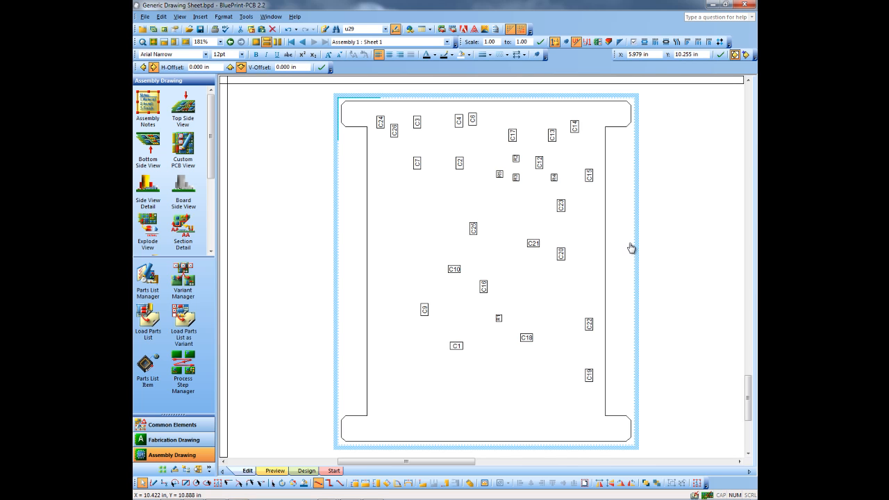
double_click(631, 248)
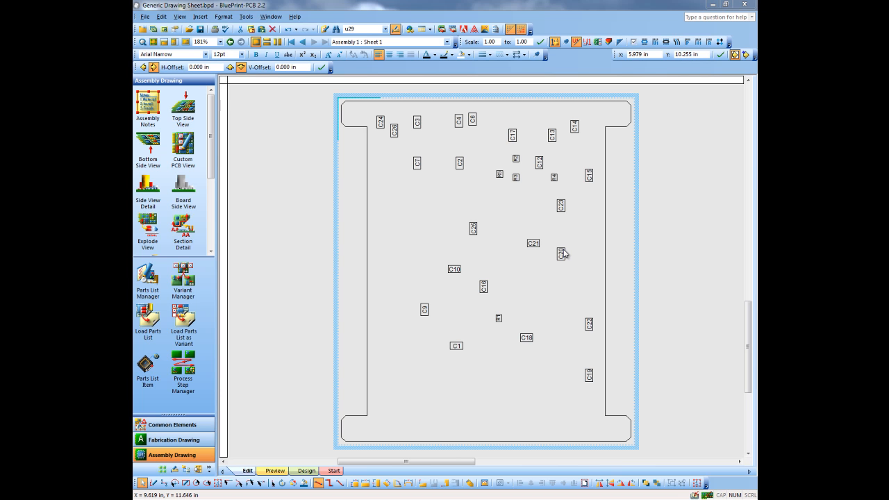
key(Home)
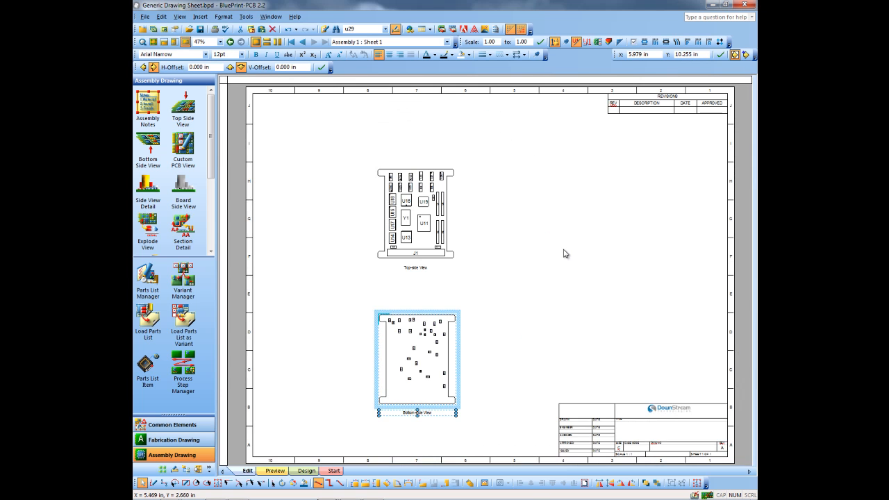
Insert the Assembly Notes block beside the board views and position it at about X 14.9 in, Y 4.1 in.
drag(148, 103, 532, 225)
drag(568, 257, 563, 250)
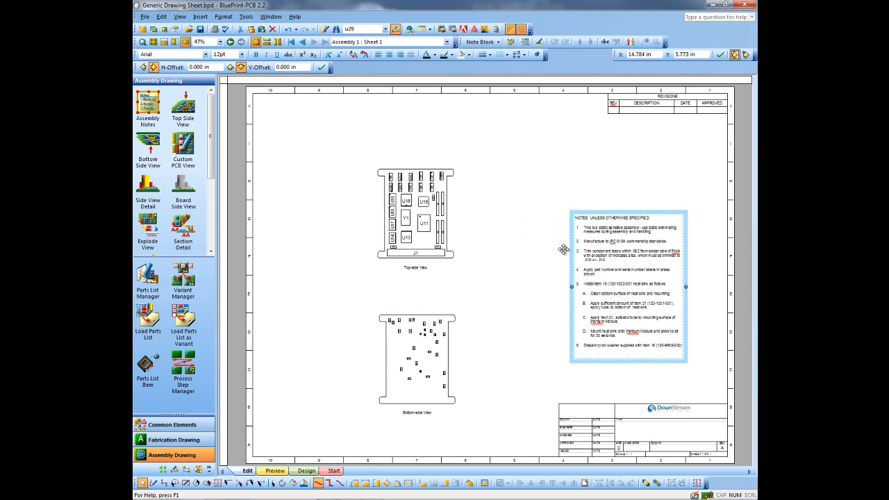
drag(585, 211, 588, 172)
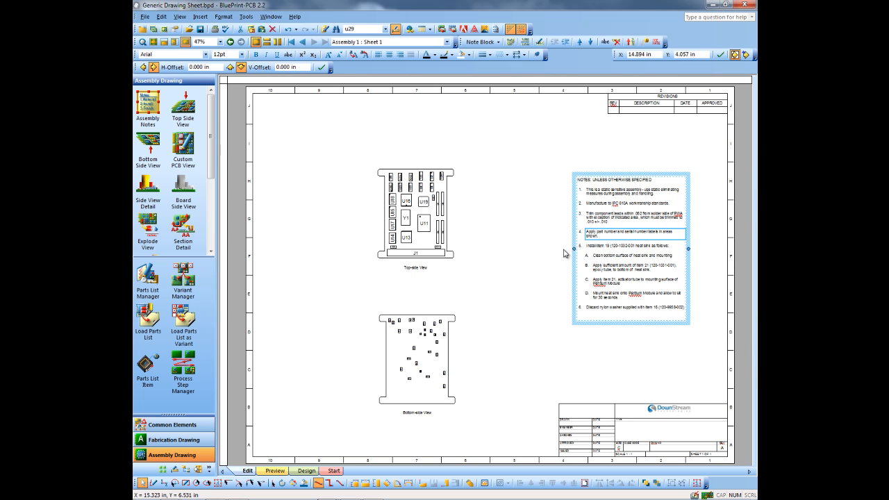
Add a callout by number for note 4, pointing at the upper-right corner of the top-side view's board.
right_click(585, 232)
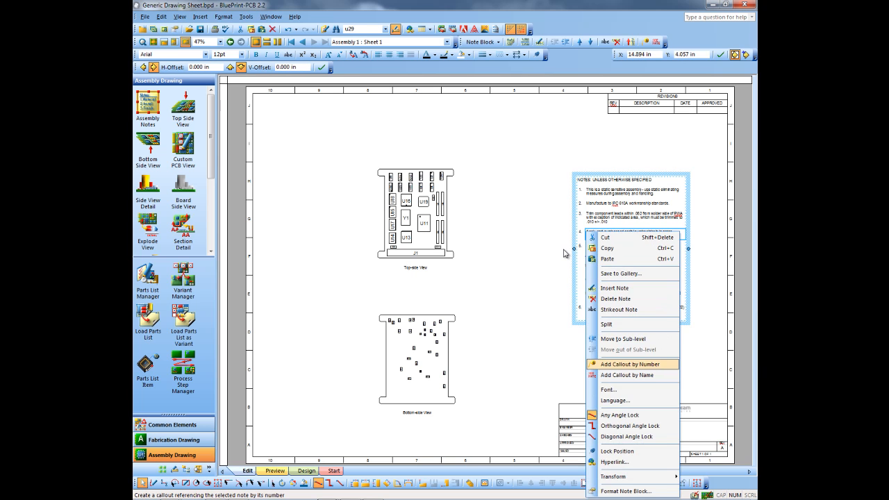
key(Return)
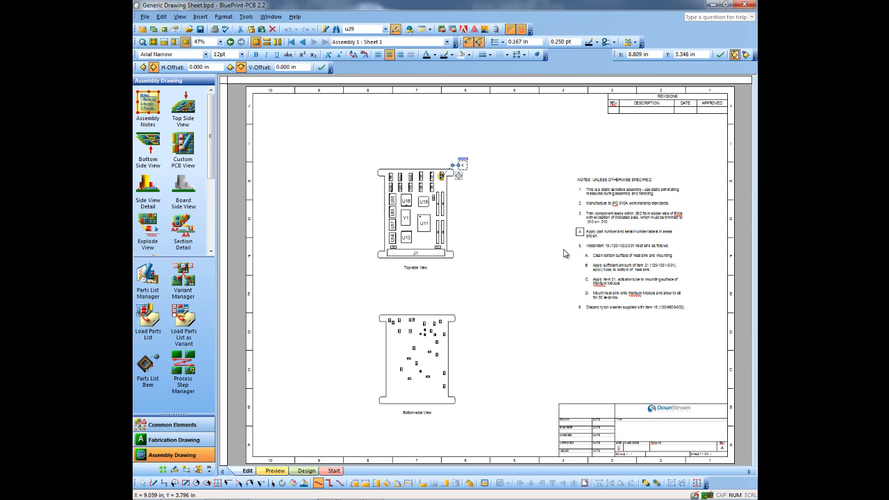
click(470, 166)
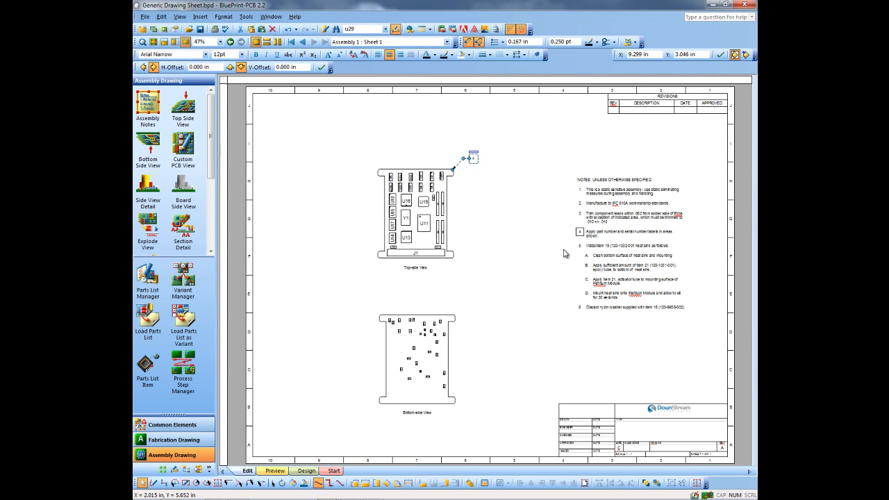
Add an Explode View beside the top-side view, enlarge it to a scale of about 2.55:1 and place its selector over U16.
mouse_move(148, 224)
mouse_down()
mouse_move(290, 254)
mouse_move(488, 268)
mouse_up()
drag(565, 256, 563, 252)
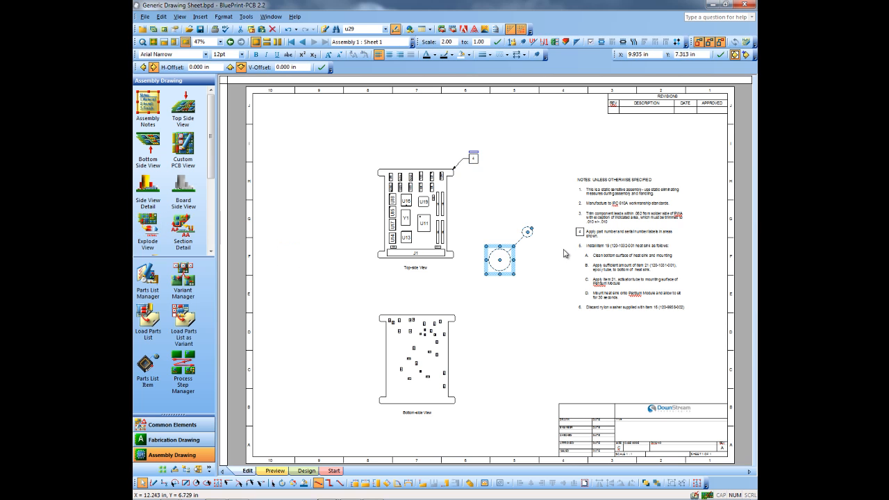
drag(528, 232, 428, 197)
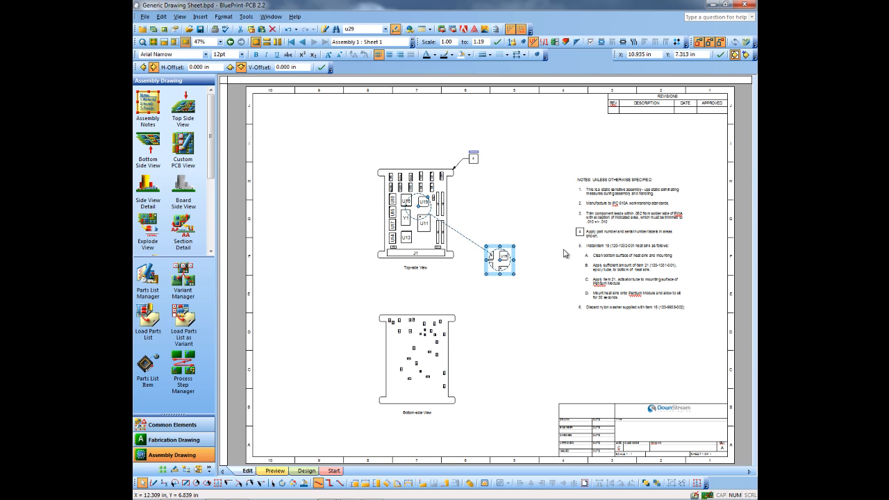
drag(514, 246, 559, 202)
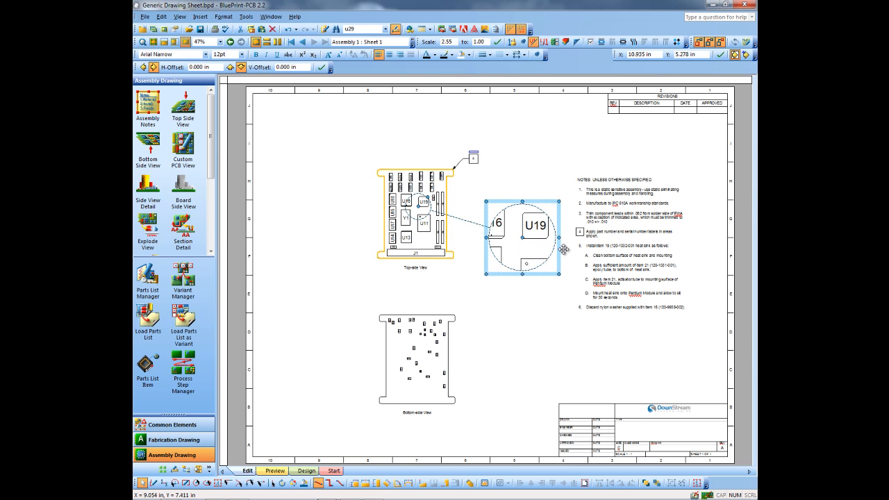
mouse_move(417, 208)
mouse_down()
mouse_move(401, 208)
mouse_move(412, 200)
mouse_up()
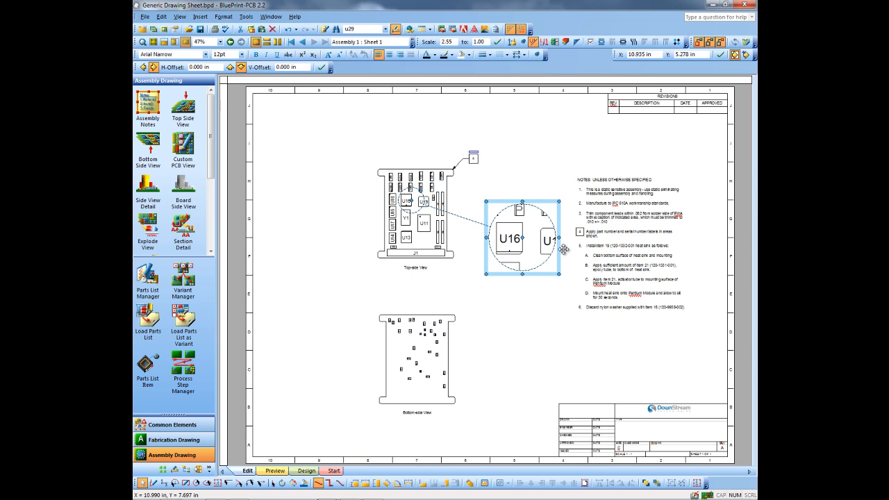
Format the exploded view to display all top-side elements except components, and shift its selector to cover U16 and the part below.
right_click(564, 251)
key(Down)
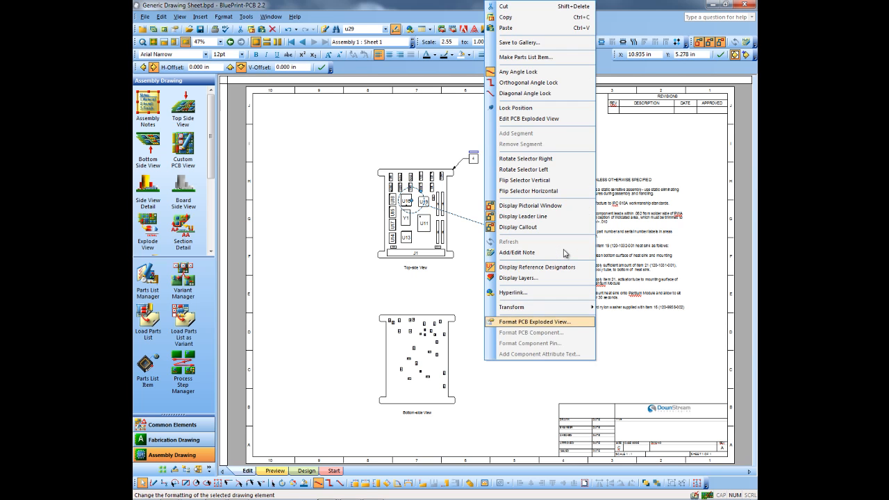
key(Return)
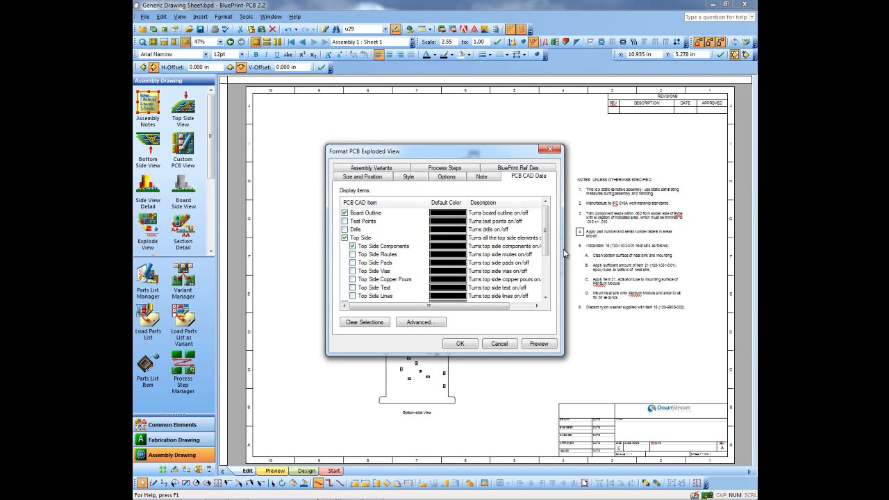
key(space)
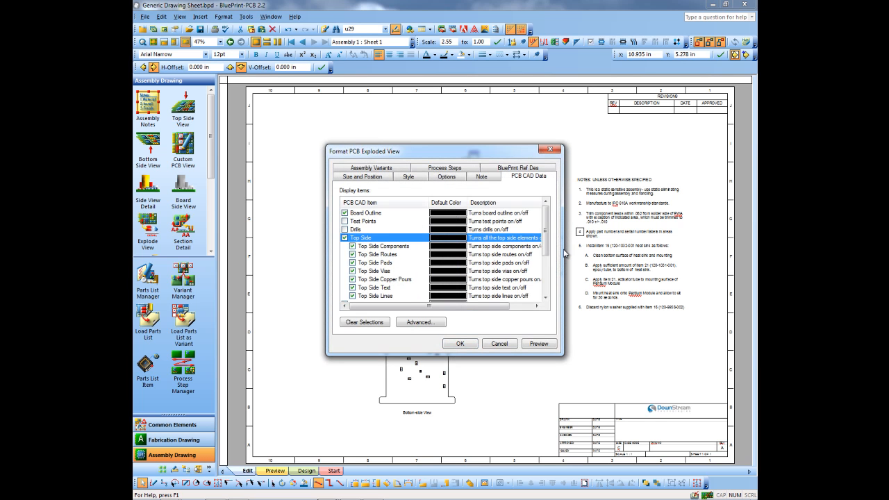
key(Down)
key(space)
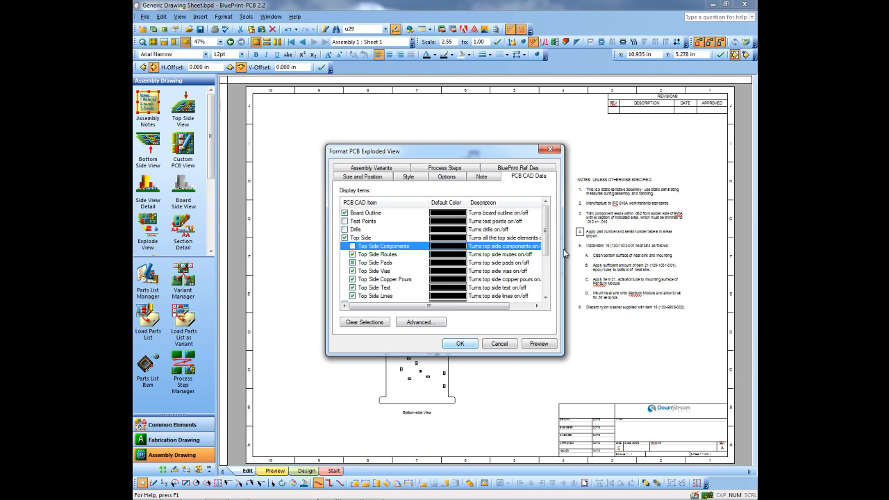
key(Return)
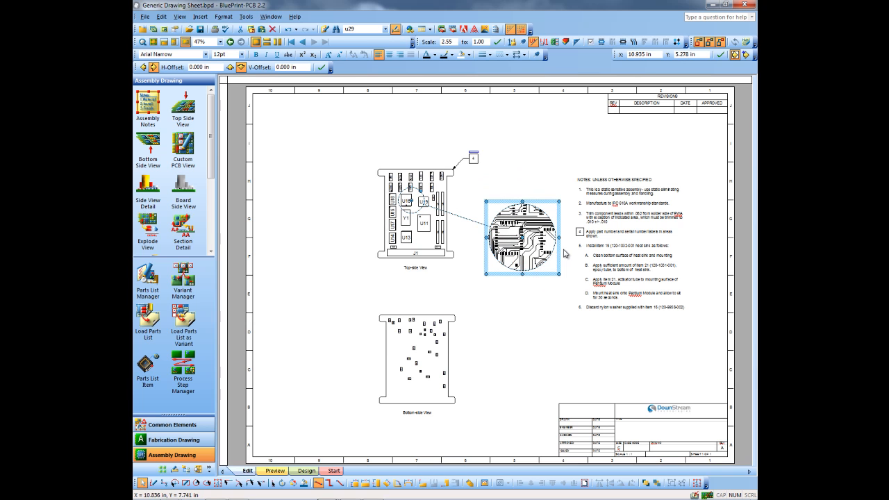
mouse_move(412, 201)
mouse_down()
mouse_move(424, 200)
mouse_move(418, 207)
mouse_up()
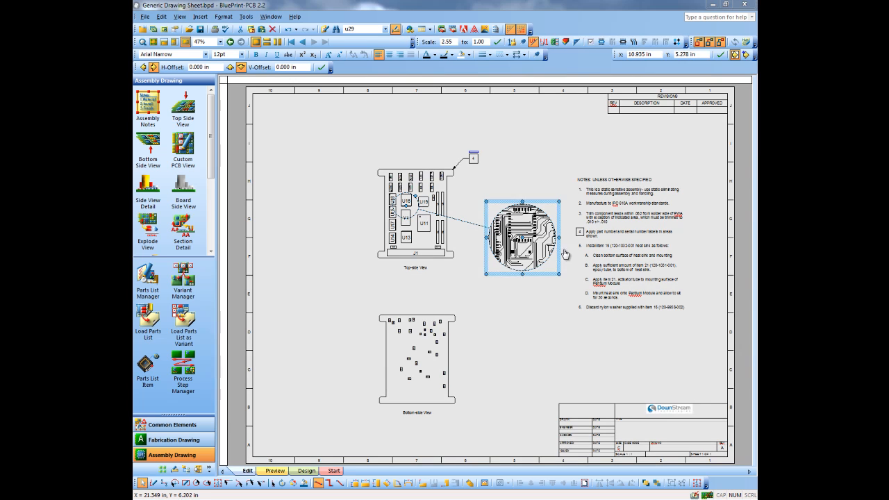
click(463, 193)
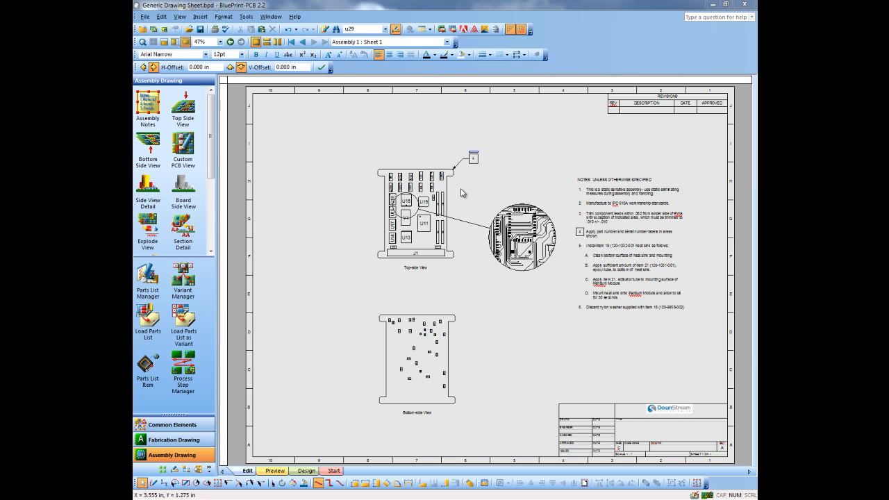
Import the DXF file Media Face Plate Side View.dxf, keeping the preset units.
key(alt+f)
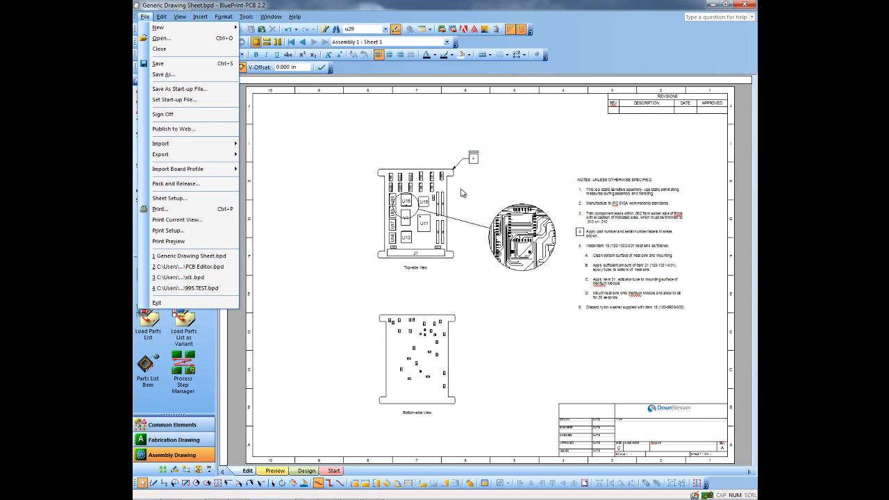
mouse_move(188, 144)
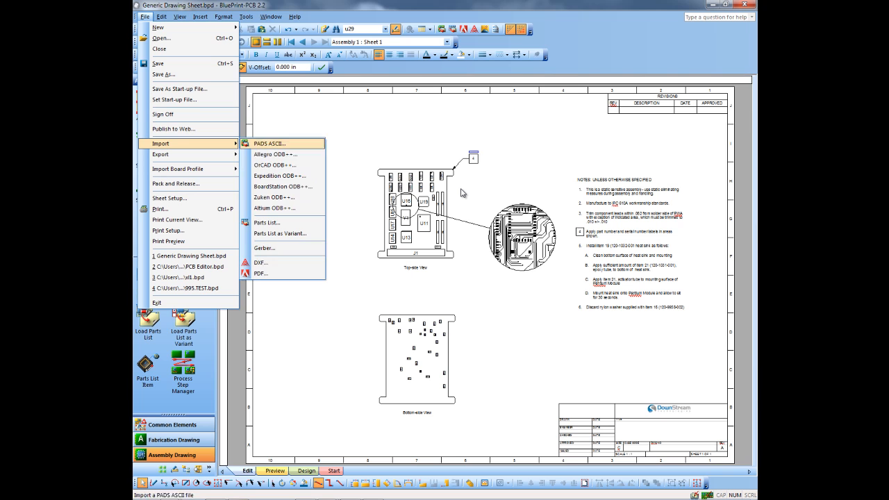
key(Down)
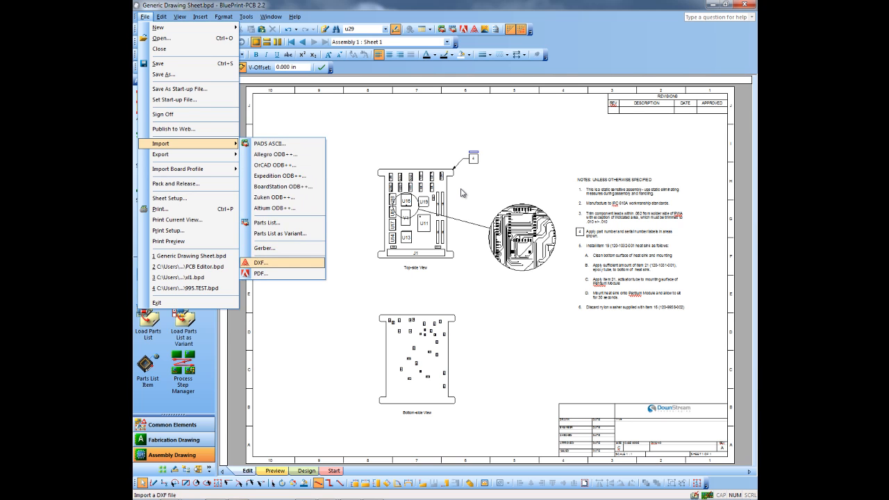
key(Return)
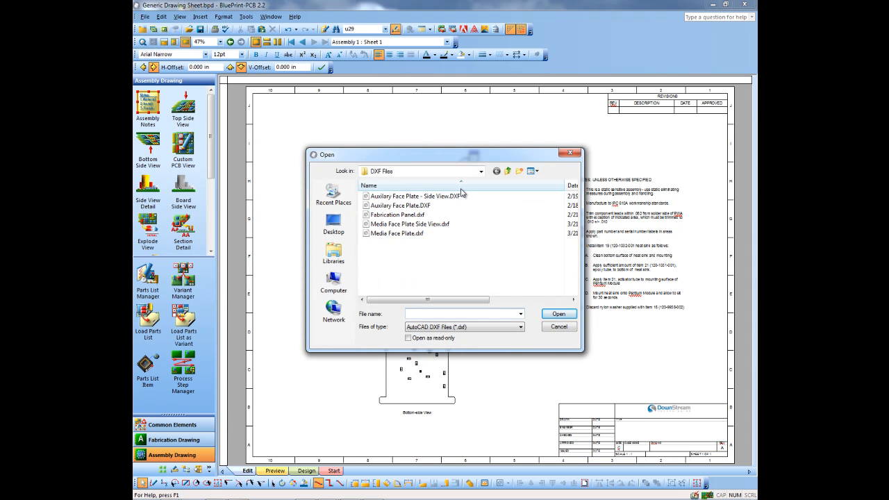
click(382, 224)
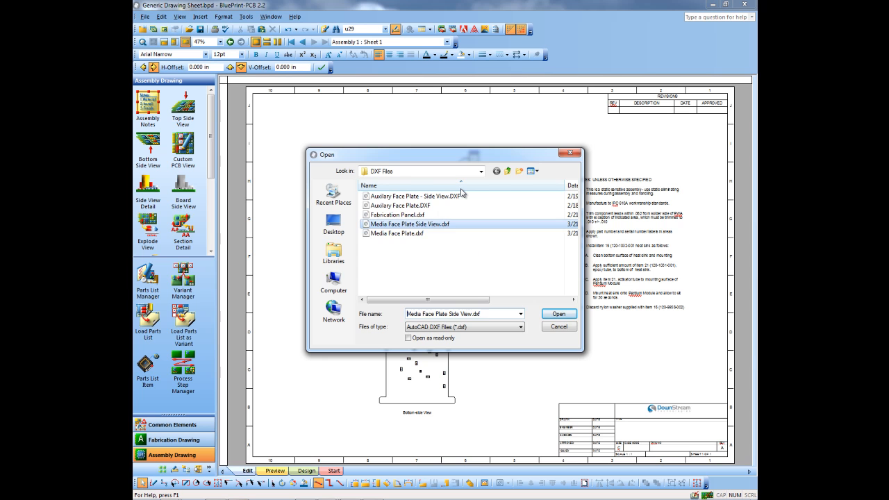
key(Tab)
key(Return)
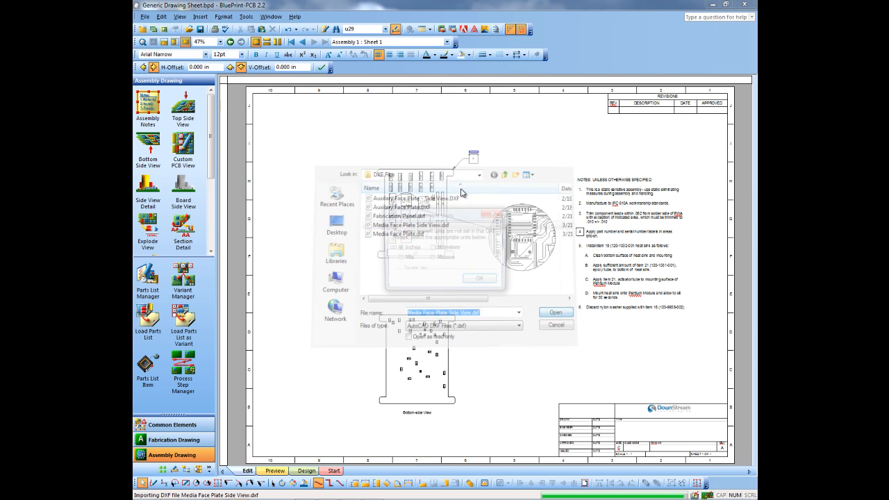
key(Return)
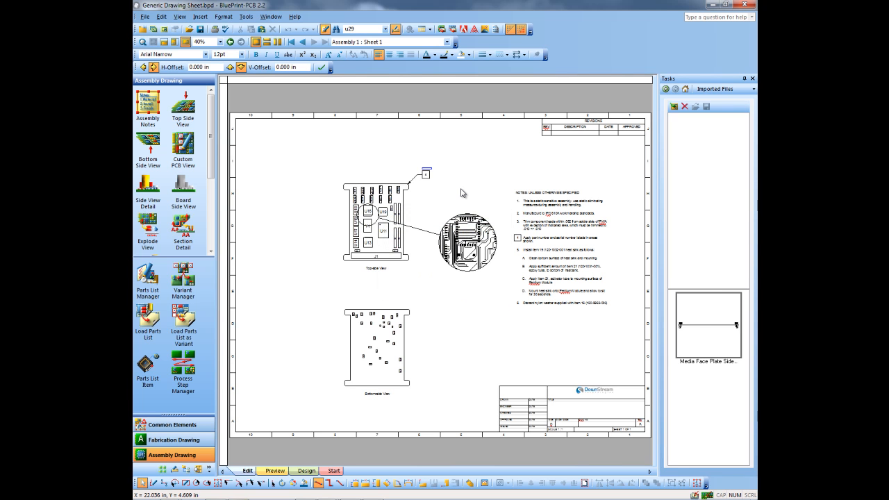
Place the imported face plate side view above the top-side view at about X 1.8 in, Y 1.4 in and convert it into separate elements.
drag(709, 325, 321, 253)
drag(460, 188, 460, 188)
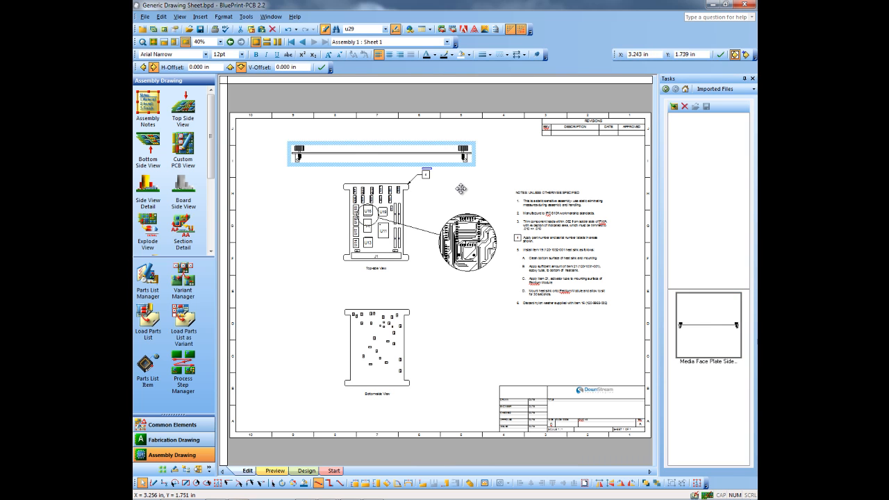
drag(339, 141, 313, 134)
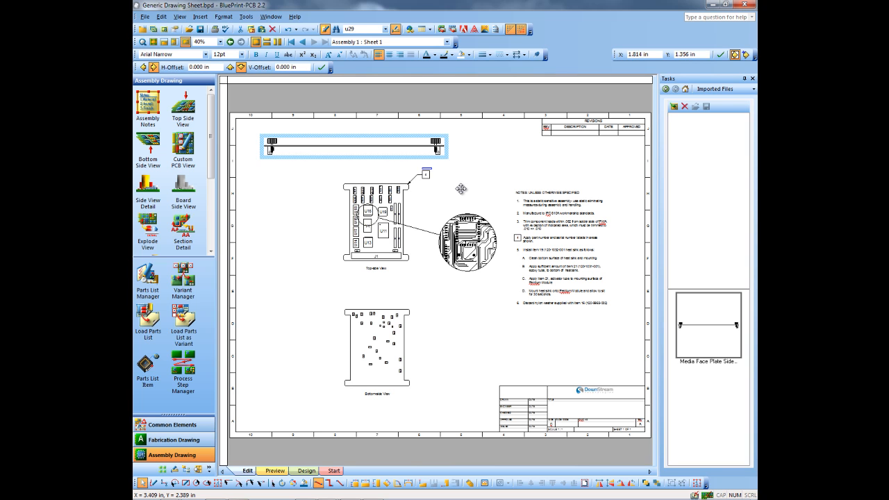
right_click(295, 157)
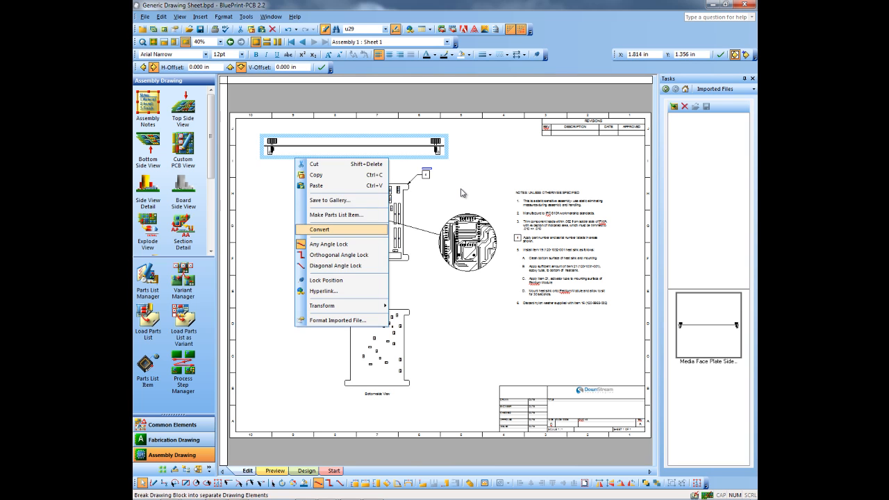
click(325, 232)
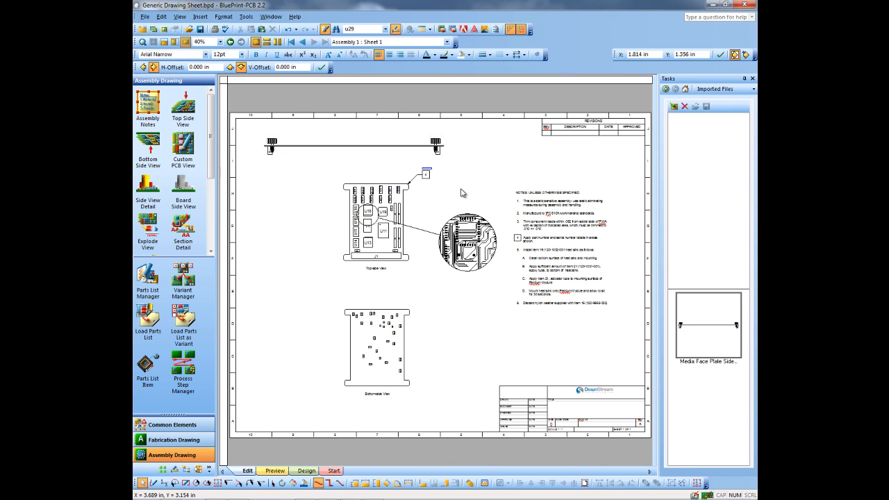